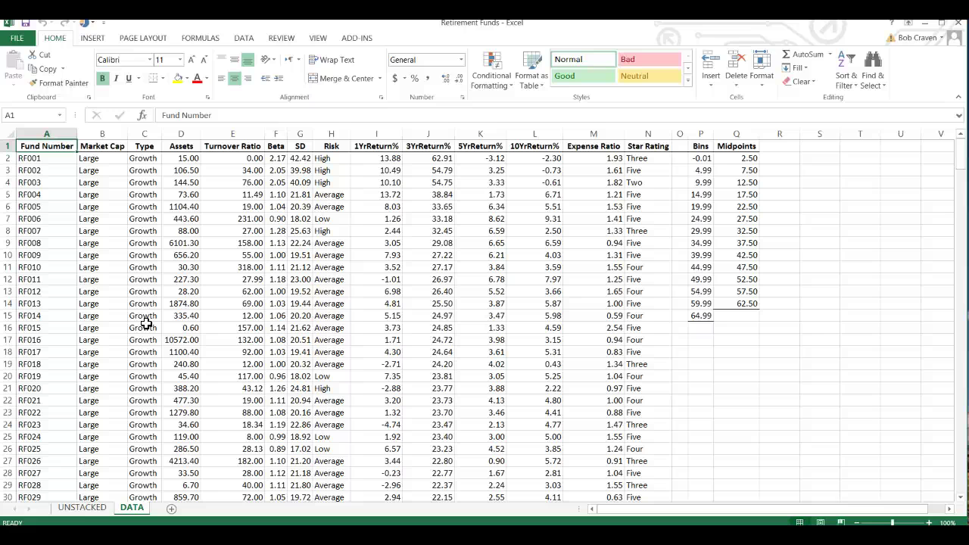
- Launch PHStat's Data Preparation > Unstack Data procedure
{"action": "left_click", "coordinate": [362, 39]}
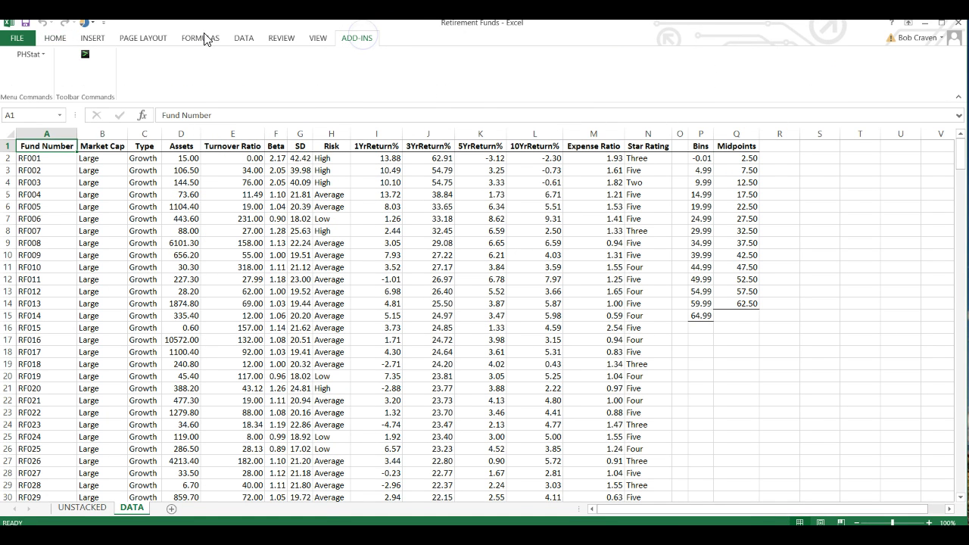
{"action": "left_click", "coordinate": [27, 55]}
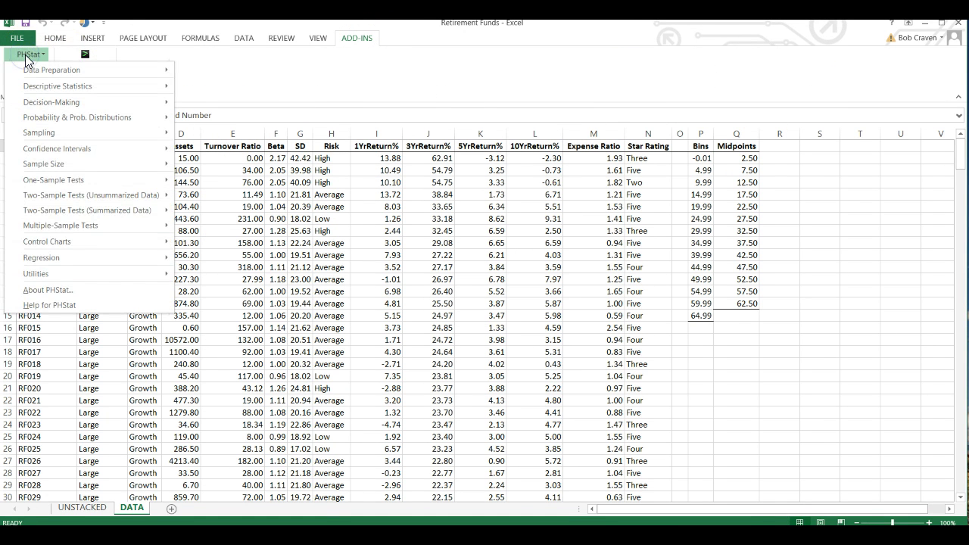
{"action": "mouse_move", "coordinate": [53, 73]}
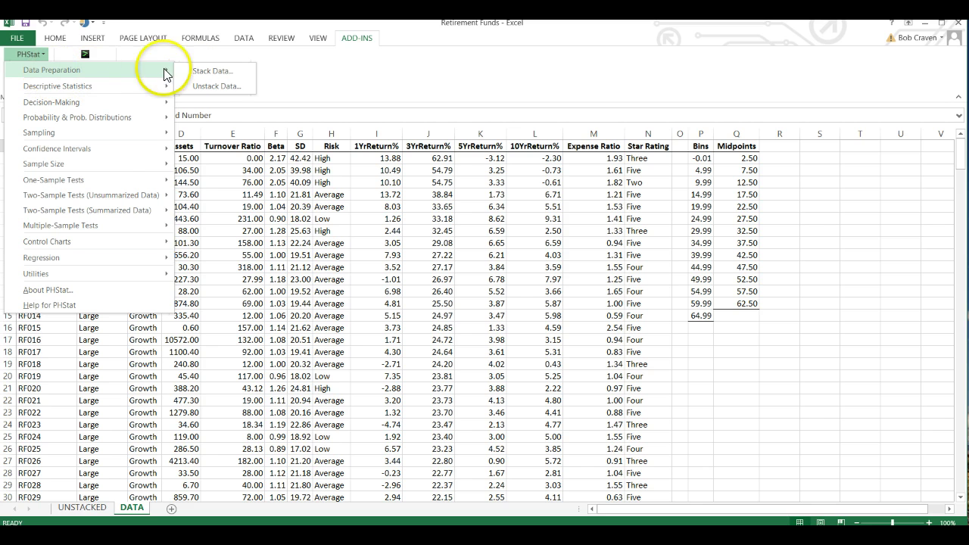
{"action": "left_click", "coordinate": [216, 86]}
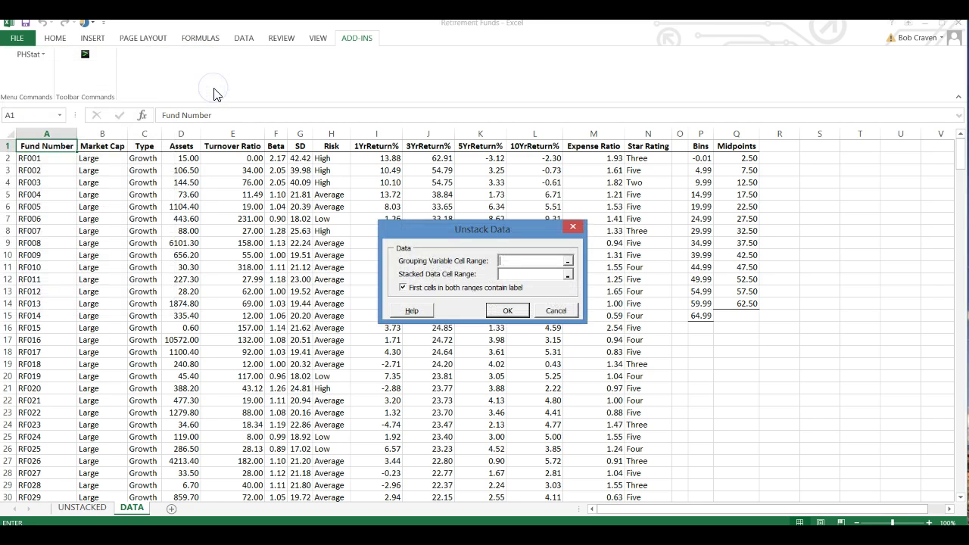
- Unstack the J1:J319 returns by grouping range C1:C319 onto a new sheet
{"action": "left_click", "coordinate": [506, 265]}
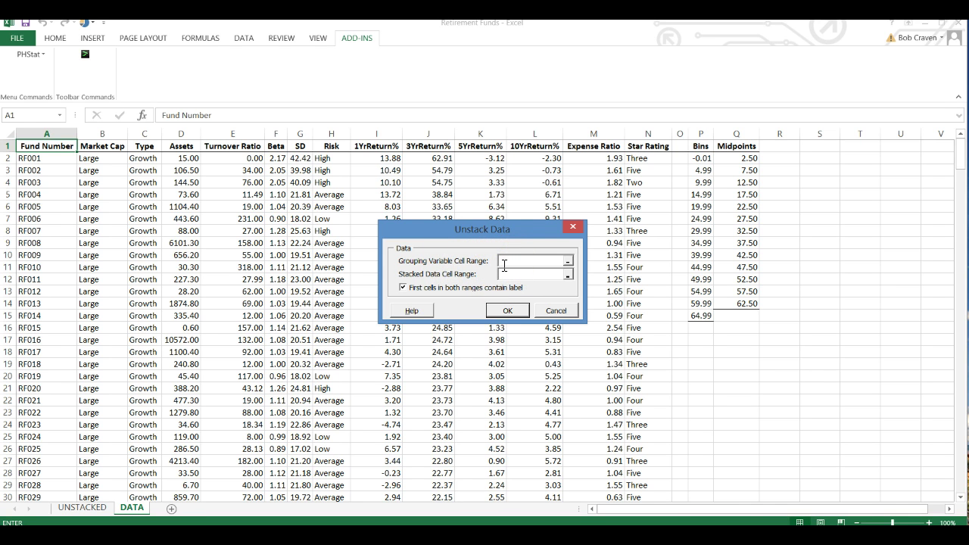
{"action": "type", "text": "c1:c319"}
{"action": "left_click", "coordinate": [503, 261]}
{"action": "type", "text": "1"}
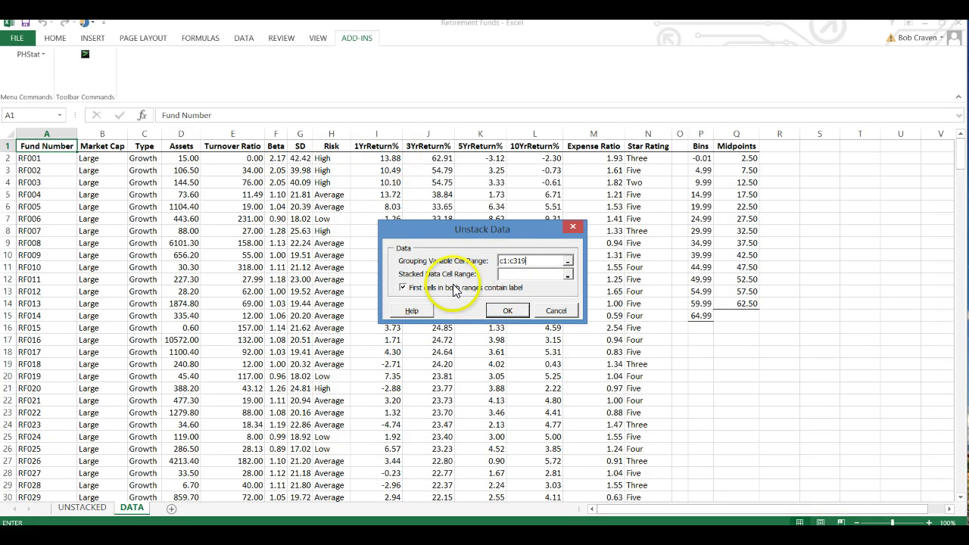
{"action": "left_click", "coordinate": [505, 276]}
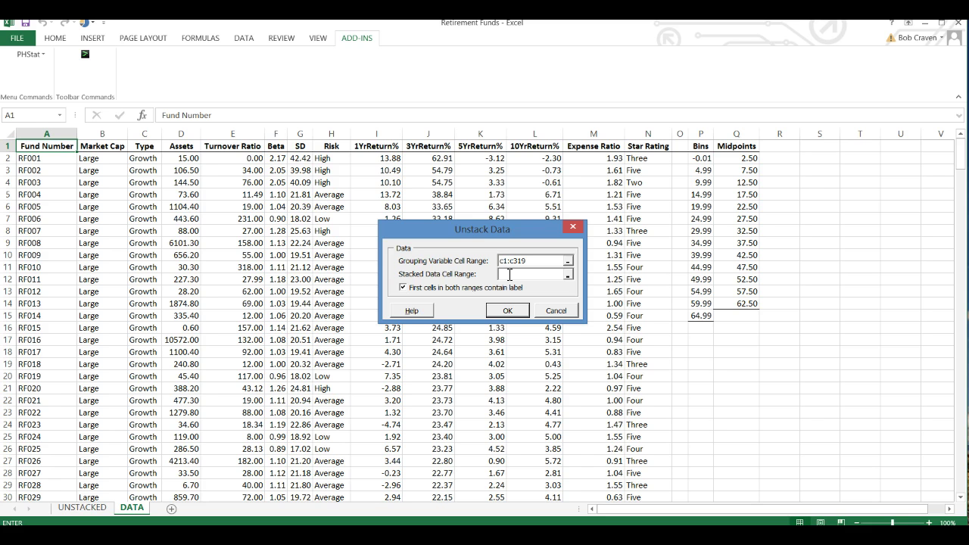
{"action": "type", "text": "j1:j319"}
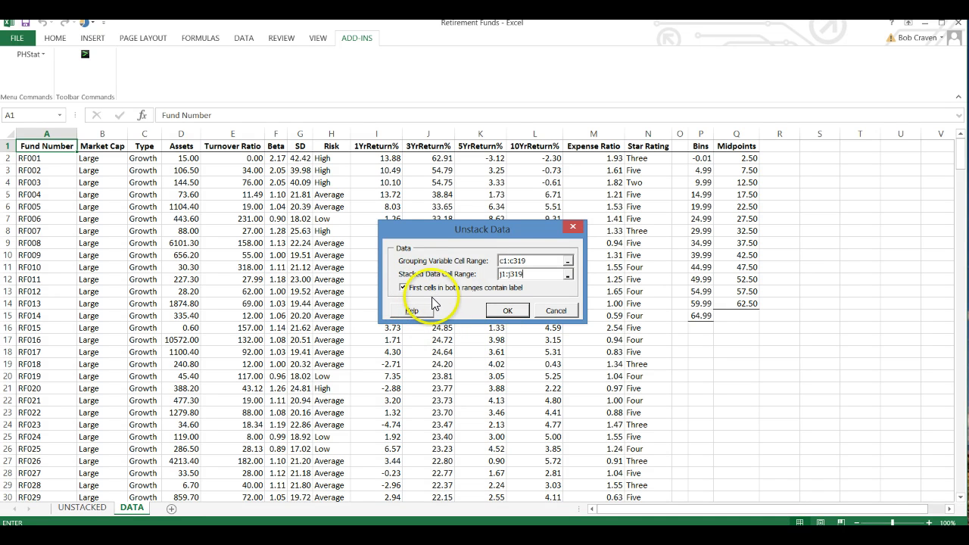
{"action": "left_click", "coordinate": [520, 316]}
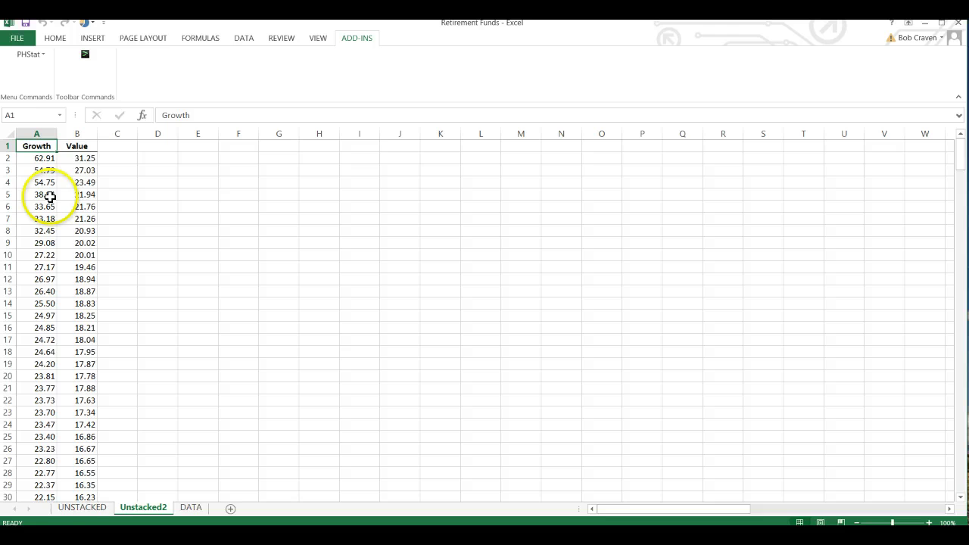
{"action": "left_click", "coordinate": [82, 506]}
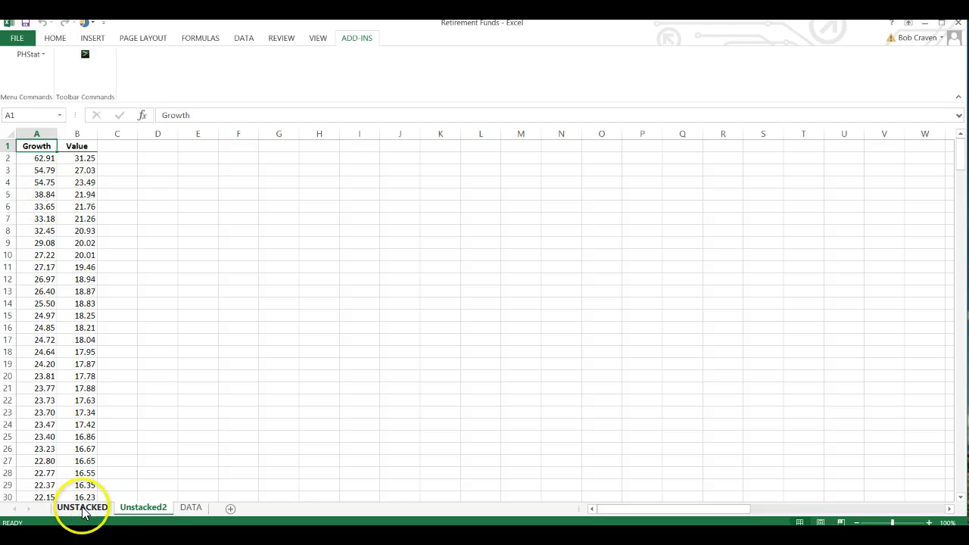
{"action": "left_click_drag", "start_coordinate": [82, 511], "coordinate": [92, 467]}
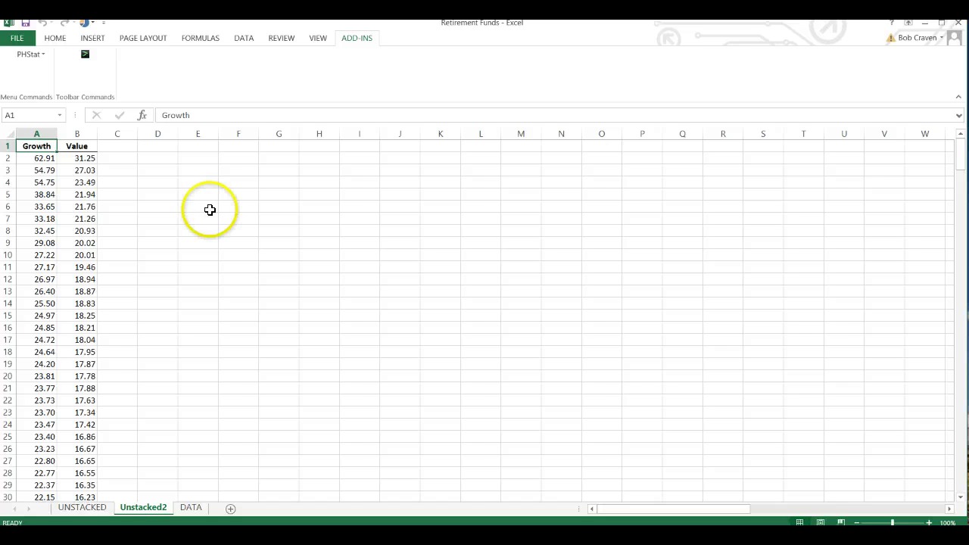
- Enter the column headings Growth in E3 and Value in F3
{"action": "left_click", "coordinate": [190, 171]}
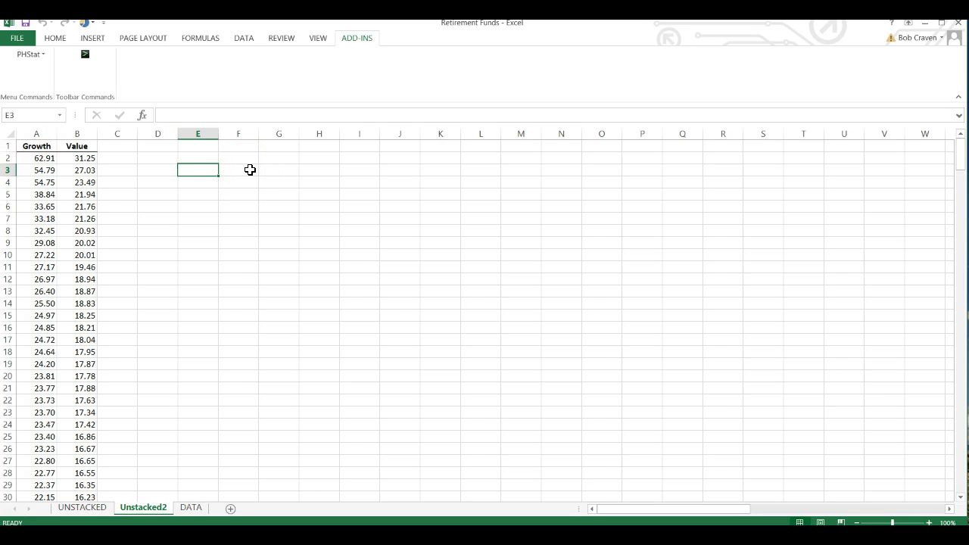
{"action": "type", "text": "G"}
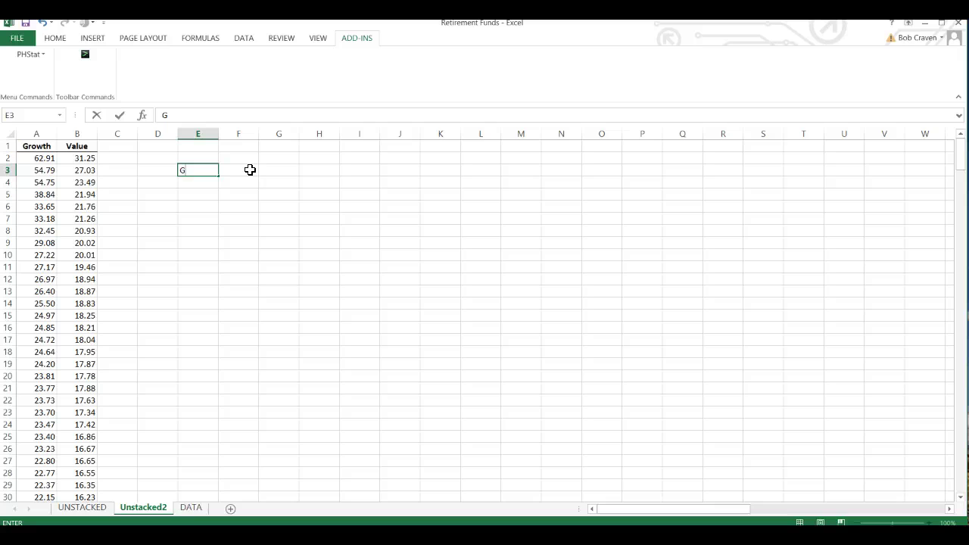
{"action": "type", "text": "rowth"}
{"action": "left_click", "coordinate": [250, 169]}
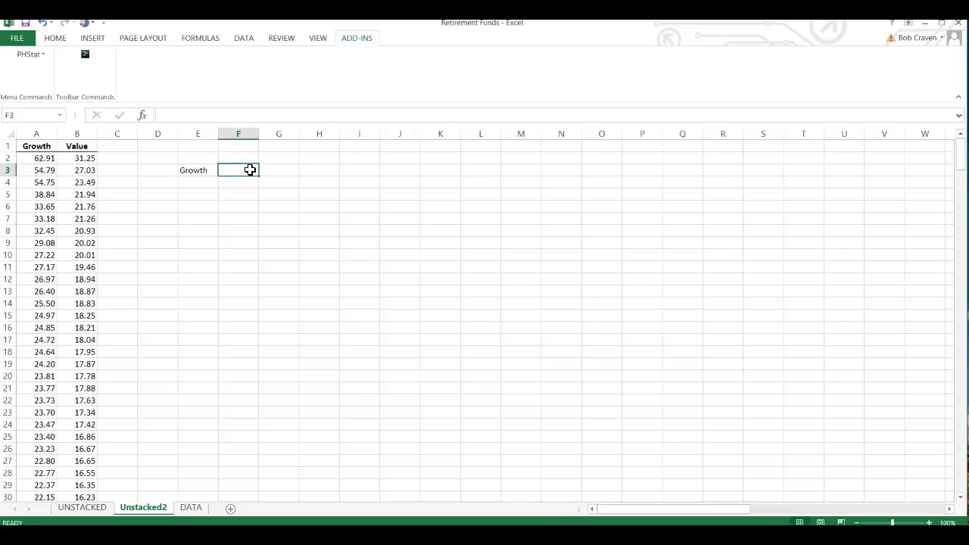
{"action": "type", "text": "Value"}
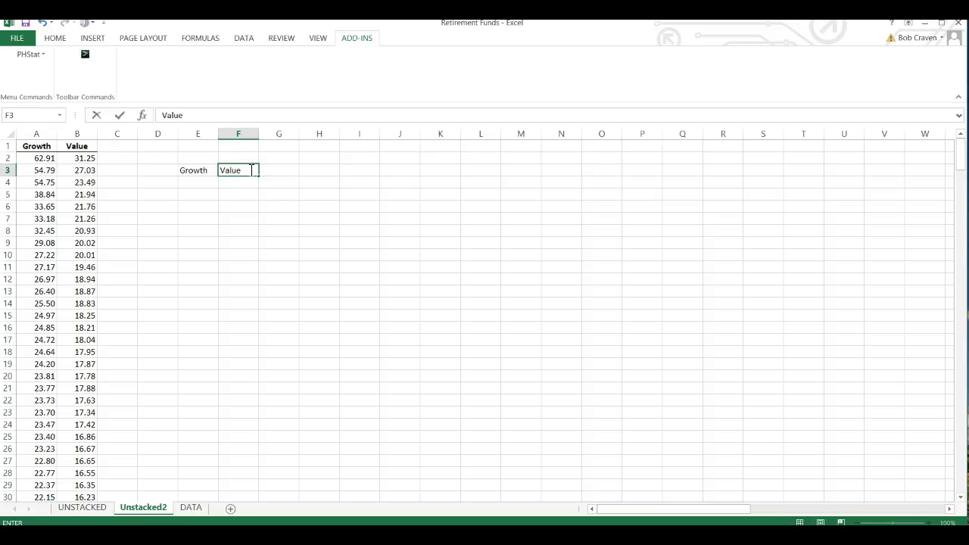
{"action": "key", "text": "Return"}
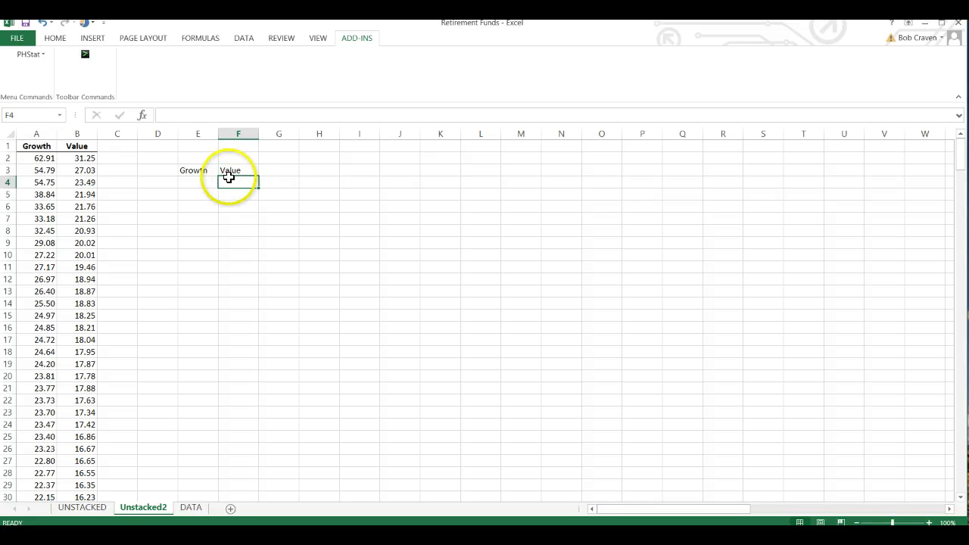
- Enter the row labels Mean, Median and Std. Dev in D4:D6
{"action": "left_click", "coordinate": [168, 180]}
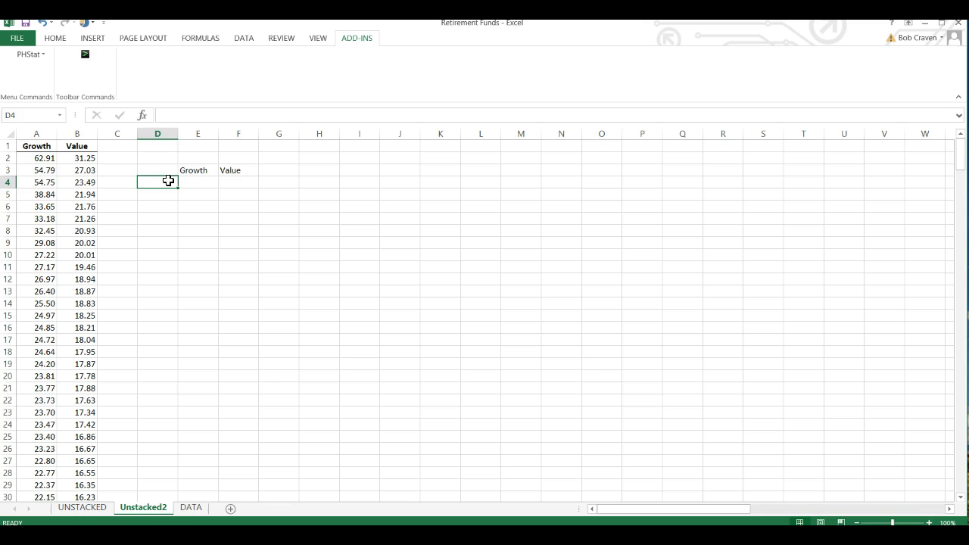
{"action": "type", "text": "Mean"}
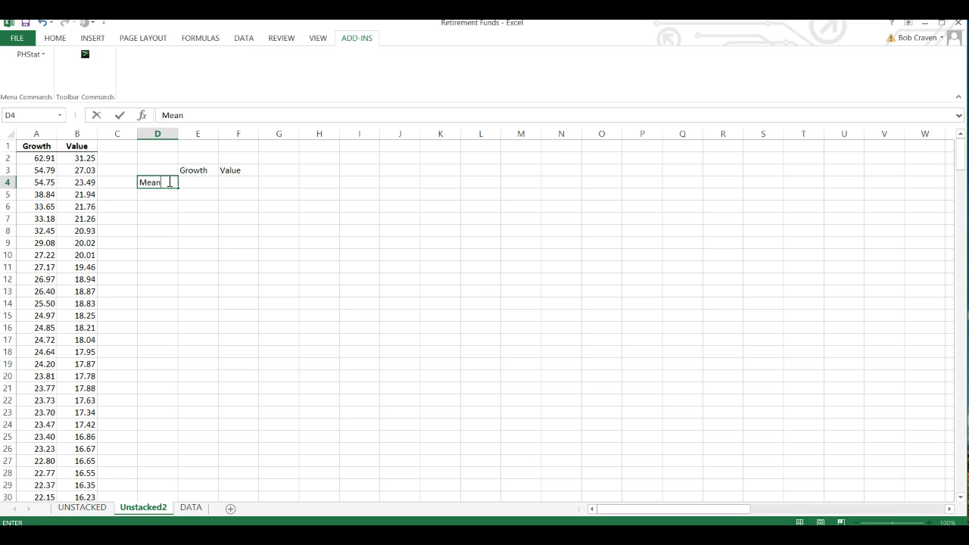
{"action": "key", "text": "Return"}
{"action": "type", "text": "Meic"}
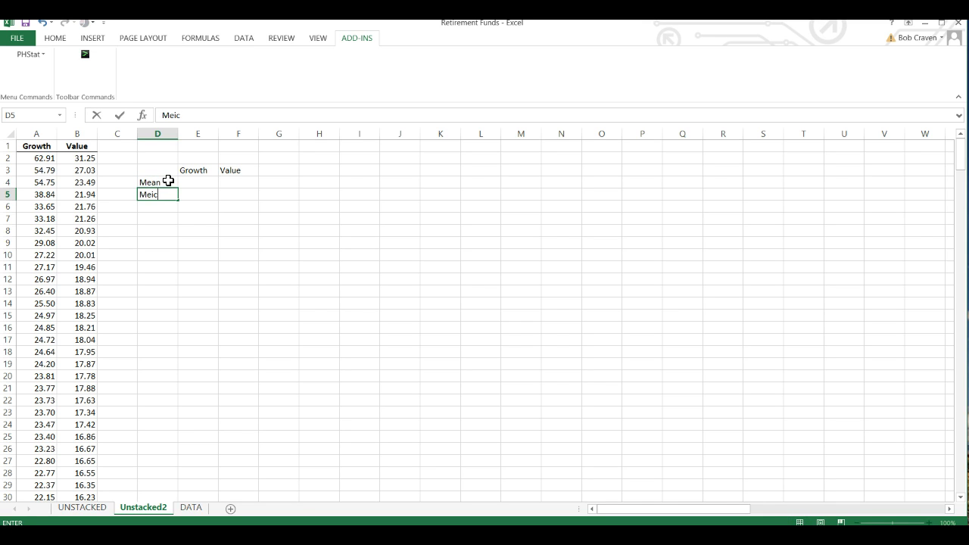
{"action": "type", "text": "an"}
{"action": "key", "text": "BackSpace"}
{"action": "key", "text": "BackSpace"}
{"action": "key", "text": "BackSpace"}
{"action": "key", "text": "BackSpace"}
{"action": "type", "text": "dian"}
{"action": "key", "text": "Return"}
{"action": "type", "text": "St"}
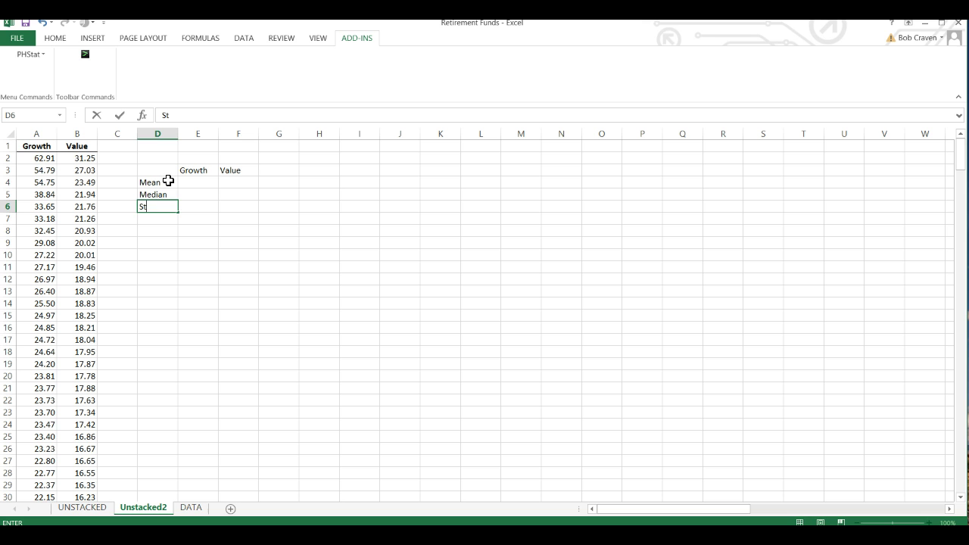
{"action": "type", "text": "d. Dev."}
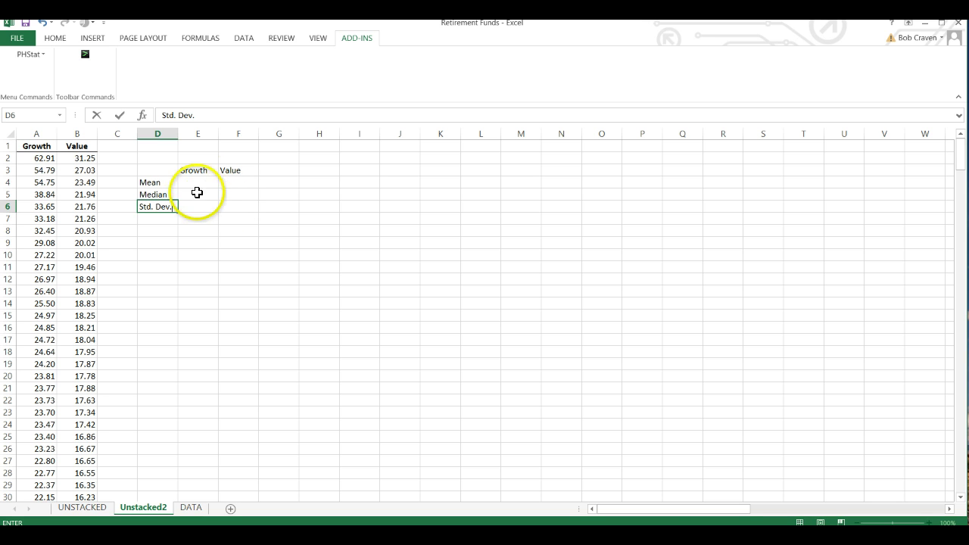
{"action": "left_click", "coordinate": [192, 183]}
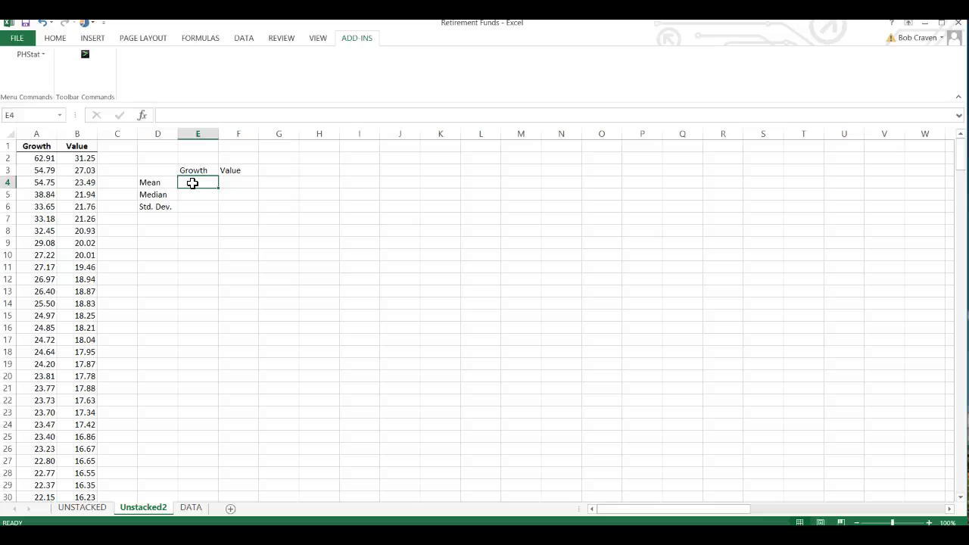
- Enter =AVERAGE(A2:A224) in E4, giving a Growth mean of 22.44
{"action": "type", "text": "="}
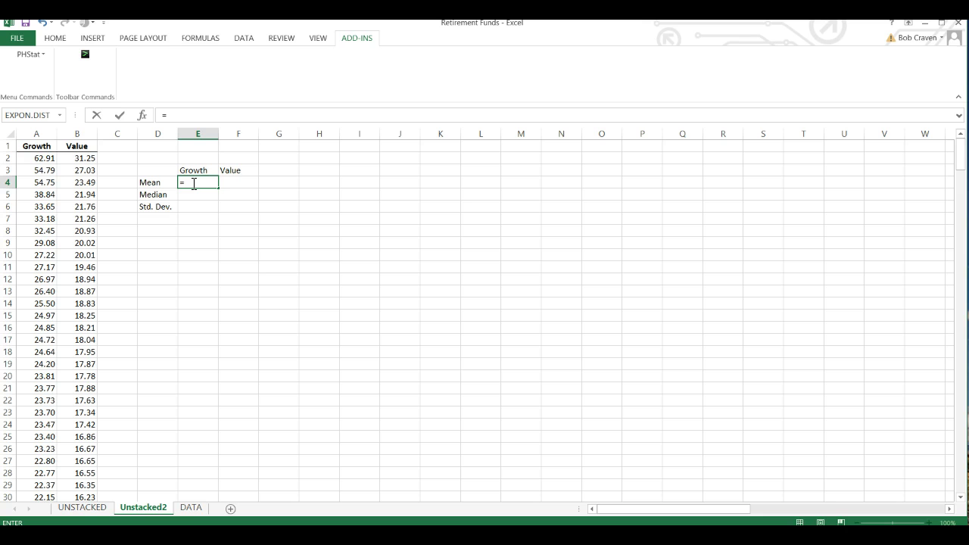
{"action": "type", "text": "aver"}
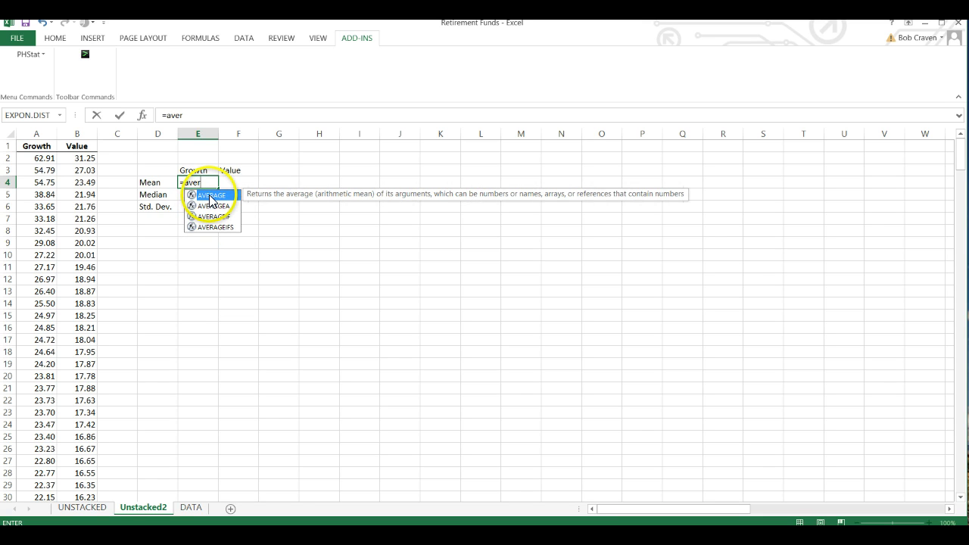
{"action": "double_click", "coordinate": [210, 199]}
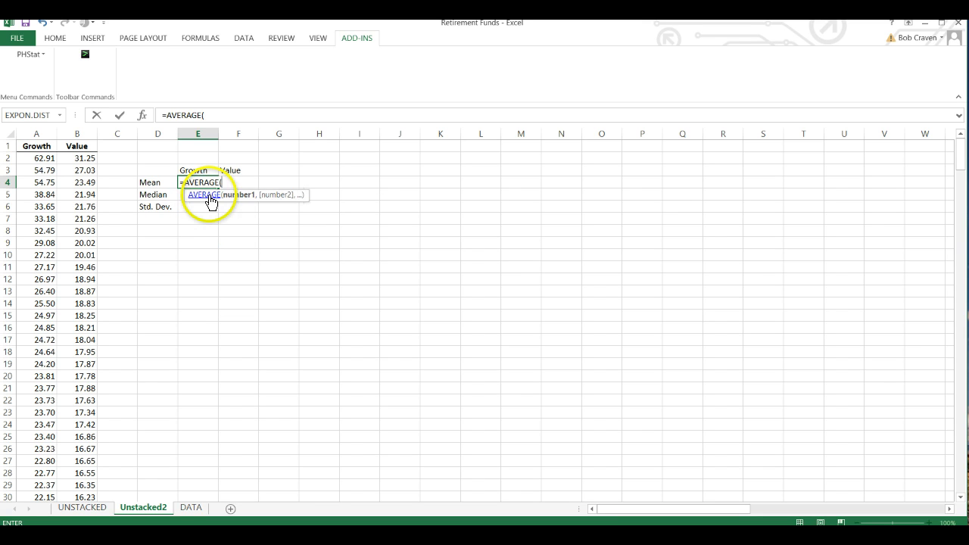
{"action": "left_click", "coordinate": [40, 159]}
{"action": "left_click_drag", "start_coordinate": [40, 163], "coordinate": [35, 473]}
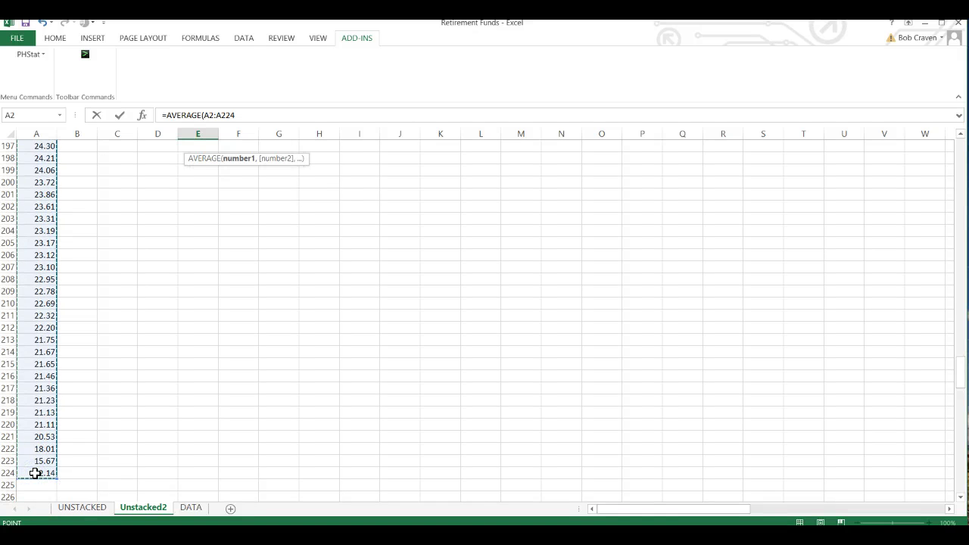
{"action": "type", "text": ")"}
{"action": "key", "text": "Return"}
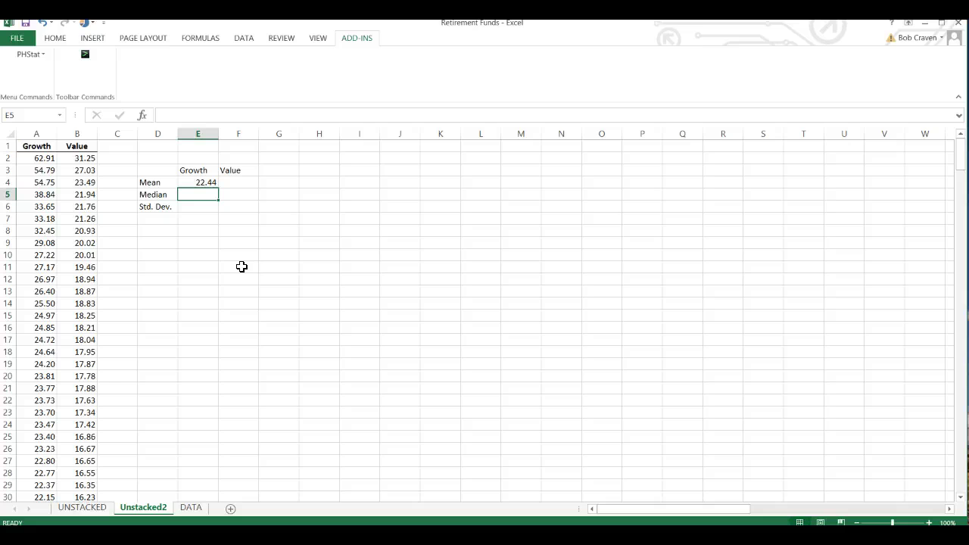
- Enter =AVERAGE(B2:B96) in F4, giving a Value mean of 20.42
{"action": "left_click", "coordinate": [235, 182]}
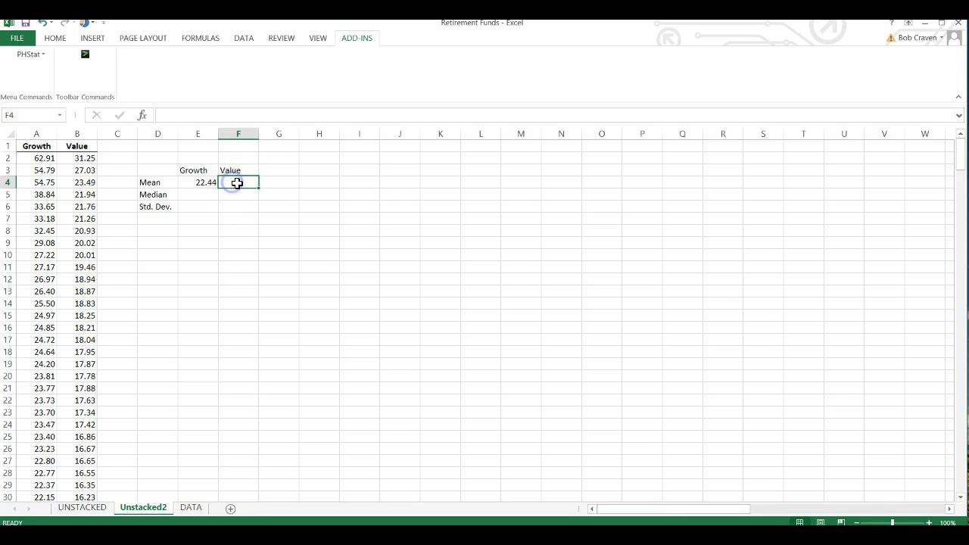
{"action": "type", "text": "="}
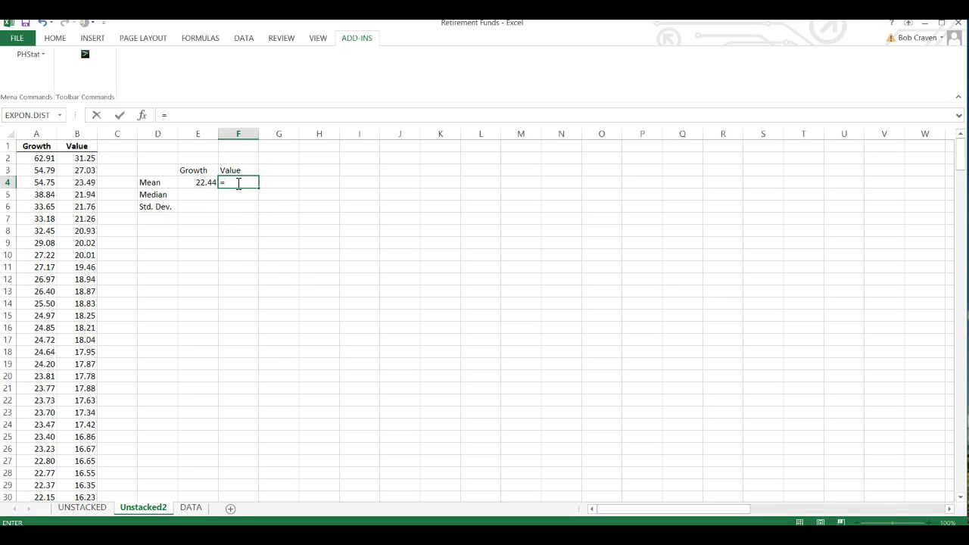
{"action": "type", "text": "aver"}
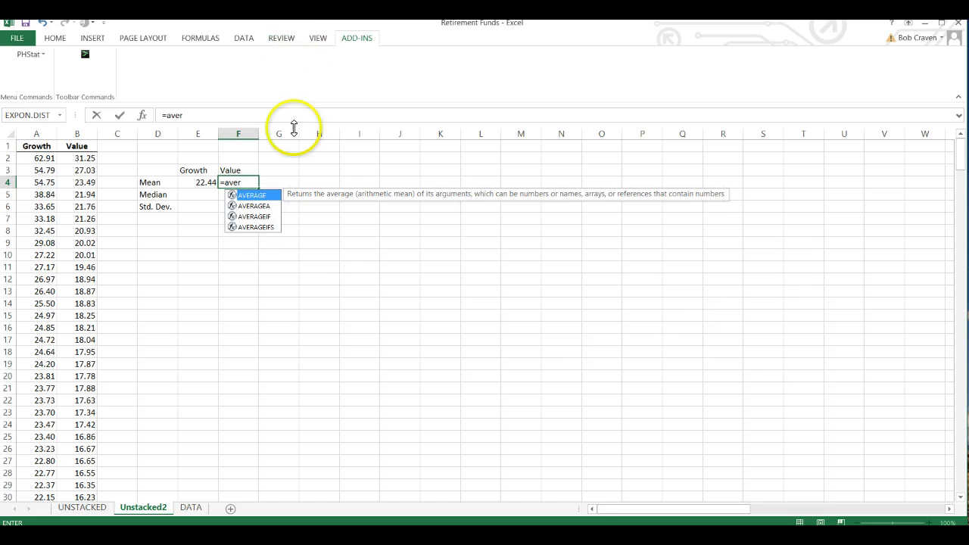
{"action": "double_click", "coordinate": [257, 199]}
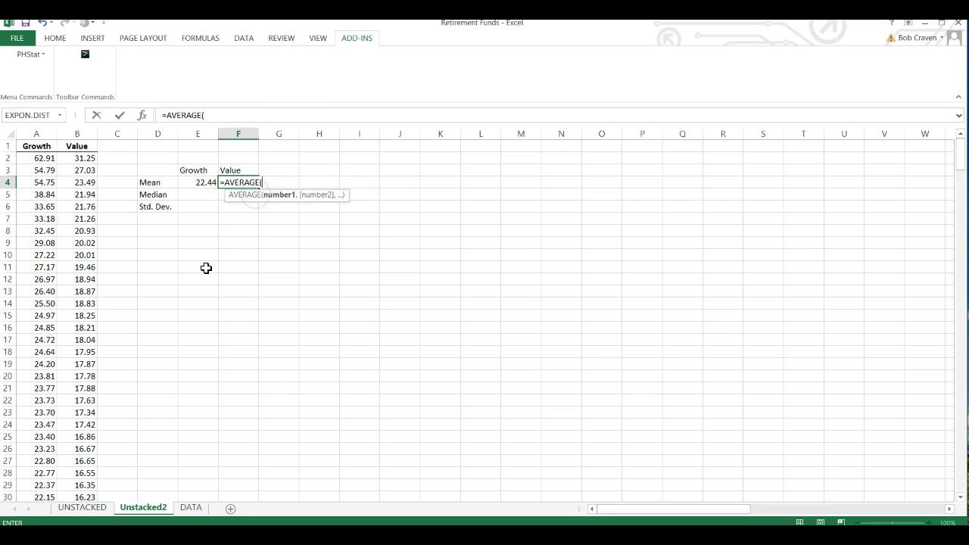
{"action": "left_click_drag", "start_coordinate": [80, 160], "coordinate": [67, 227]}
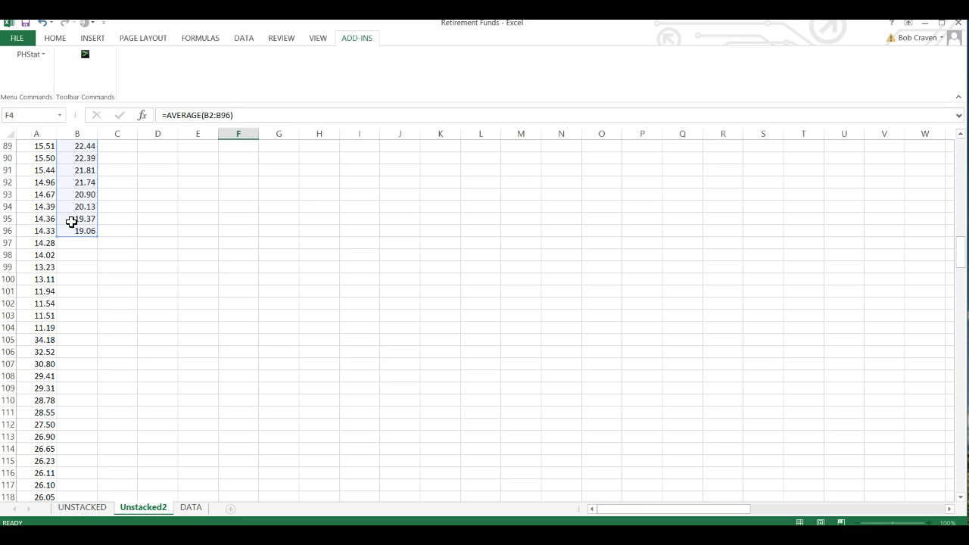
{"action": "key", "text": "Return"}
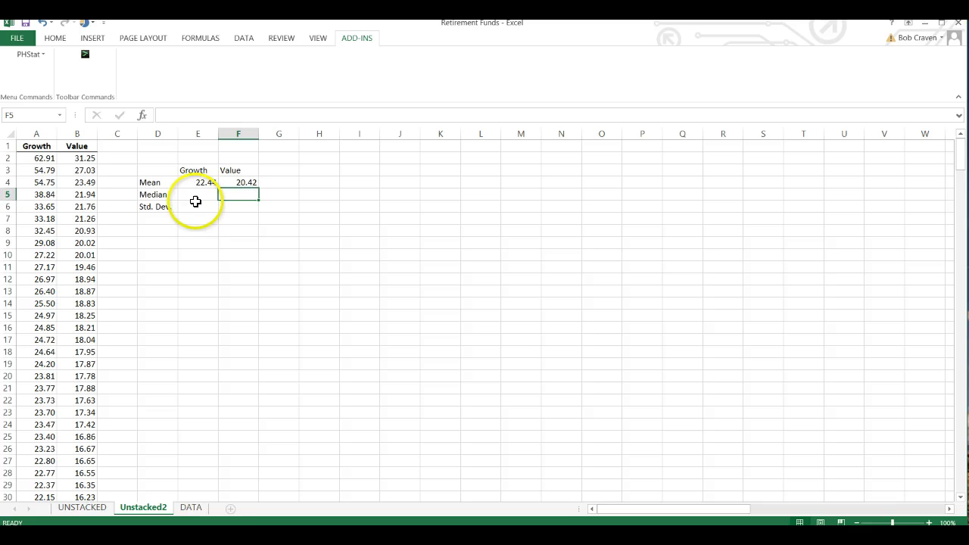
- Enter =MEDIAN(A2:A224) in E5 for a Growth median of 22.32
{"action": "left_click", "coordinate": [197, 194]}
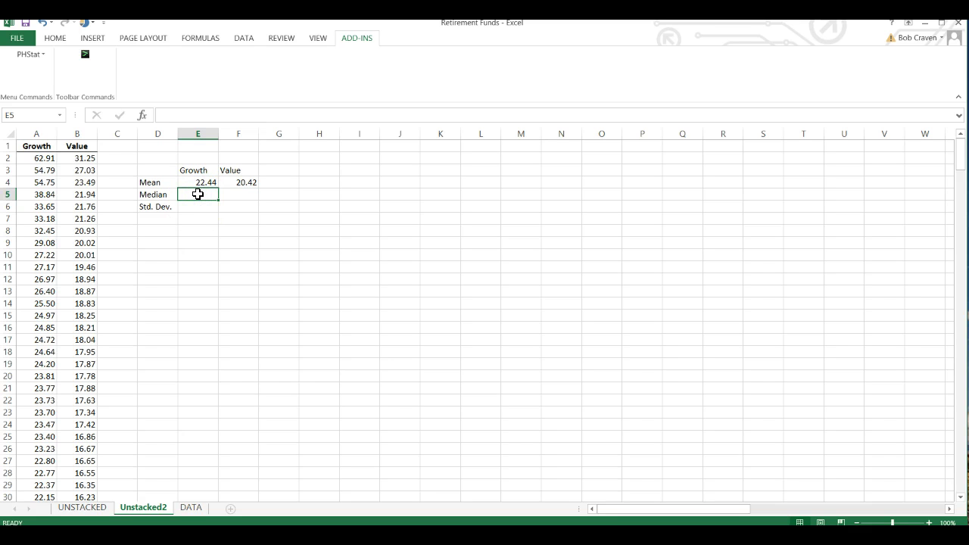
{"action": "type", "text": "=med"}
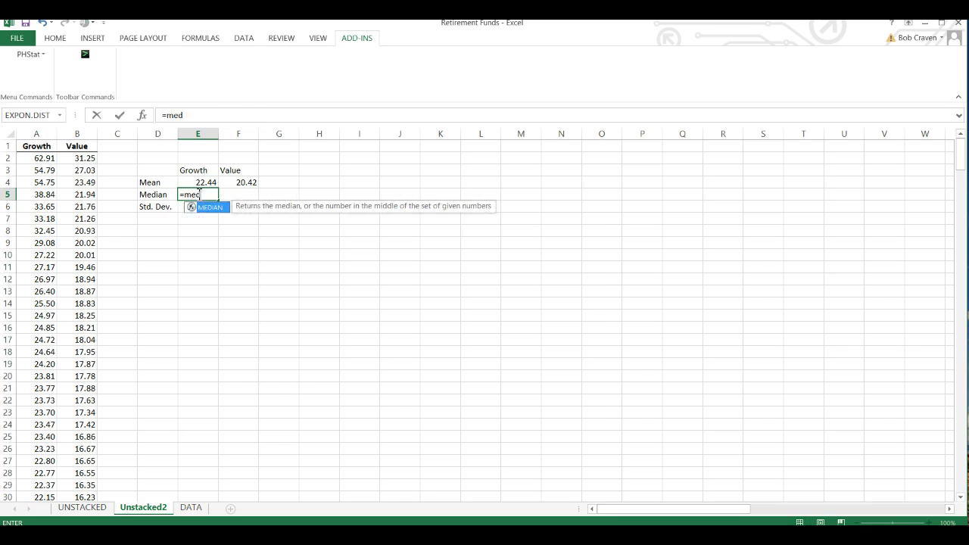
{"action": "left_click", "coordinate": [215, 207]}
{"action": "left_click", "coordinate": [214, 206]}
{"action": "left_click_drag", "start_coordinate": [43, 157], "coordinate": [32, 474]}
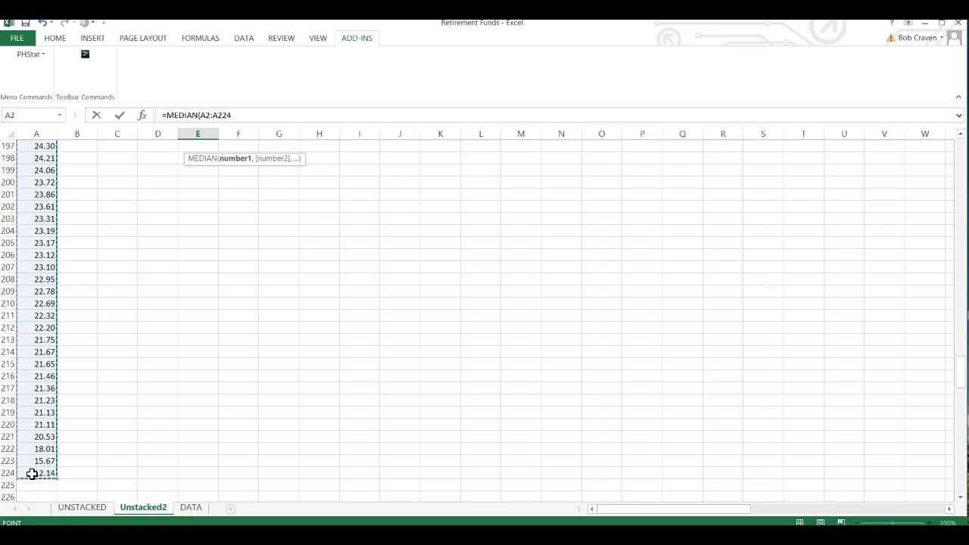
{"action": "key", "text": "Return"}
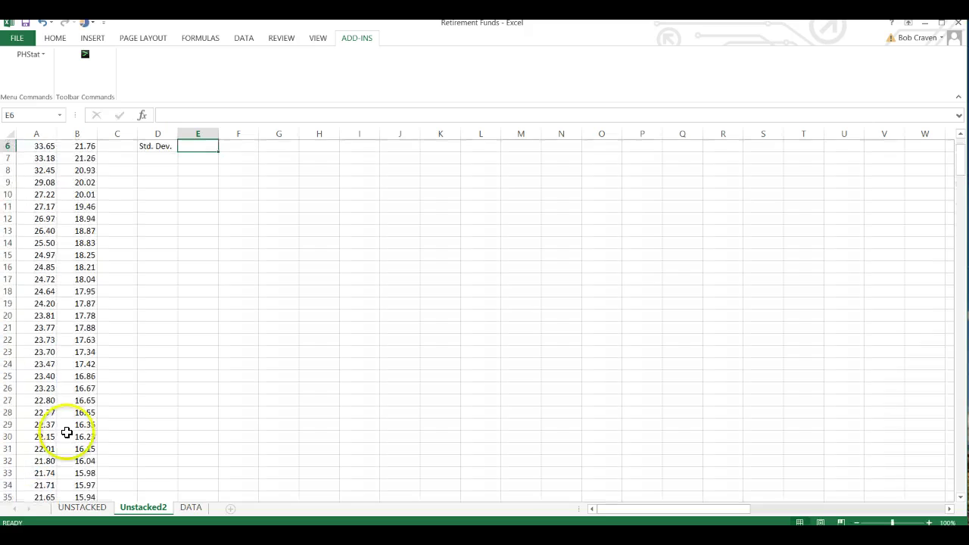
- Enter =AVERAGE(B2:B96) in F5, showing 20.42 for Value
{"action": "left_click", "coordinate": [238, 195]}
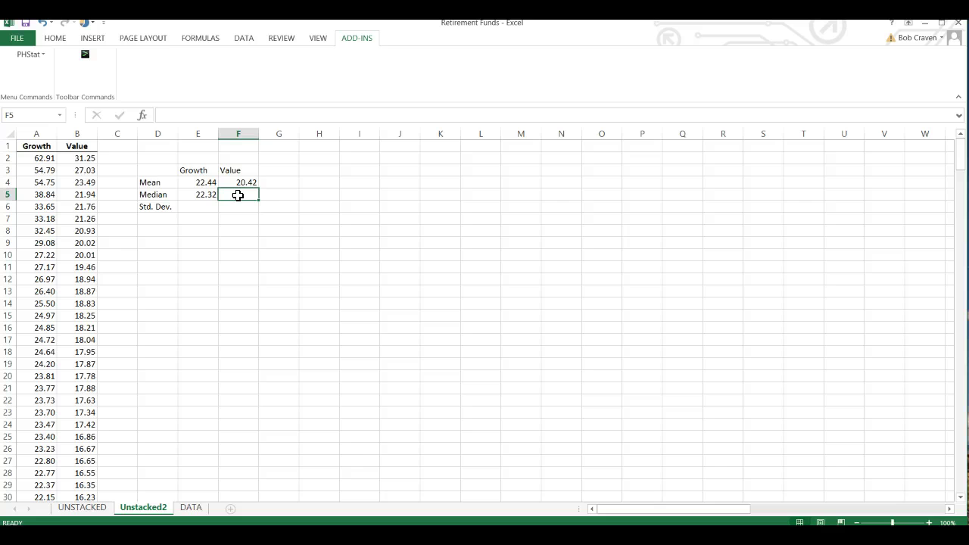
{"action": "type", "text": "=aver"}
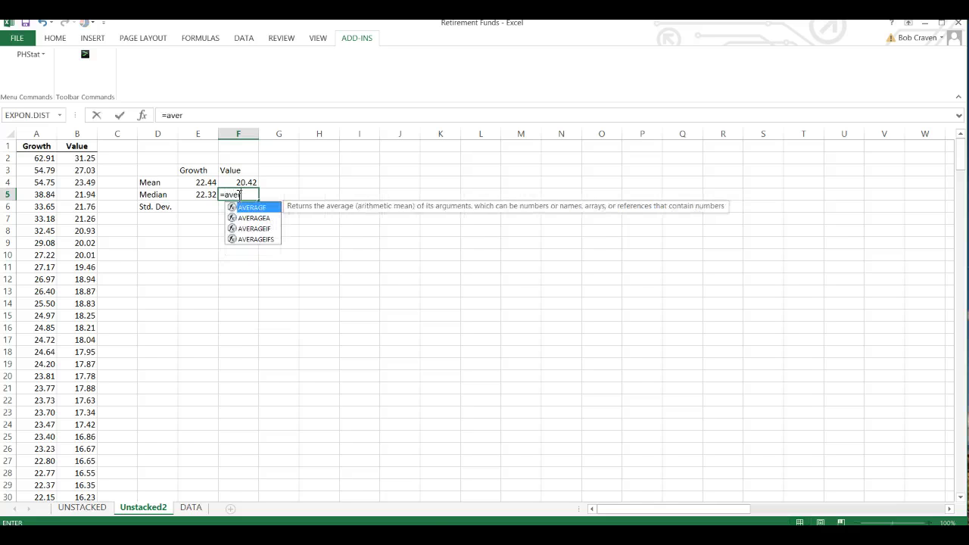
{"action": "double_click", "coordinate": [256, 207]}
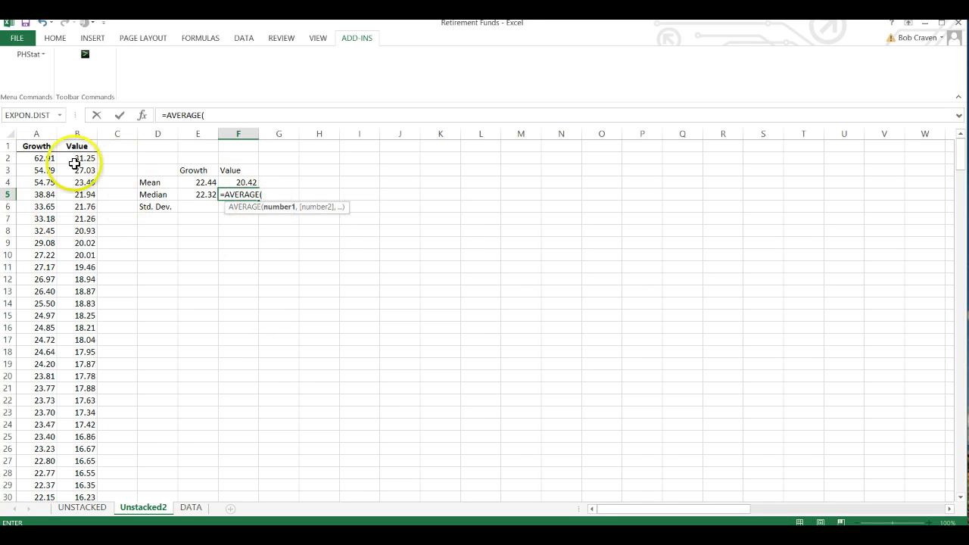
{"action": "left_click_drag", "start_coordinate": [63, 258], "coordinate": [84, 215]}
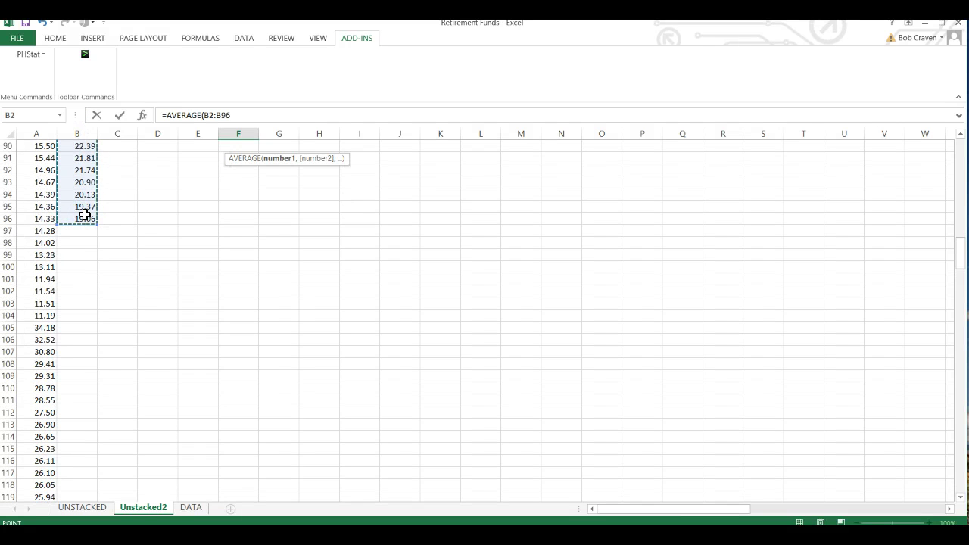
{"action": "key", "text": "Return"}
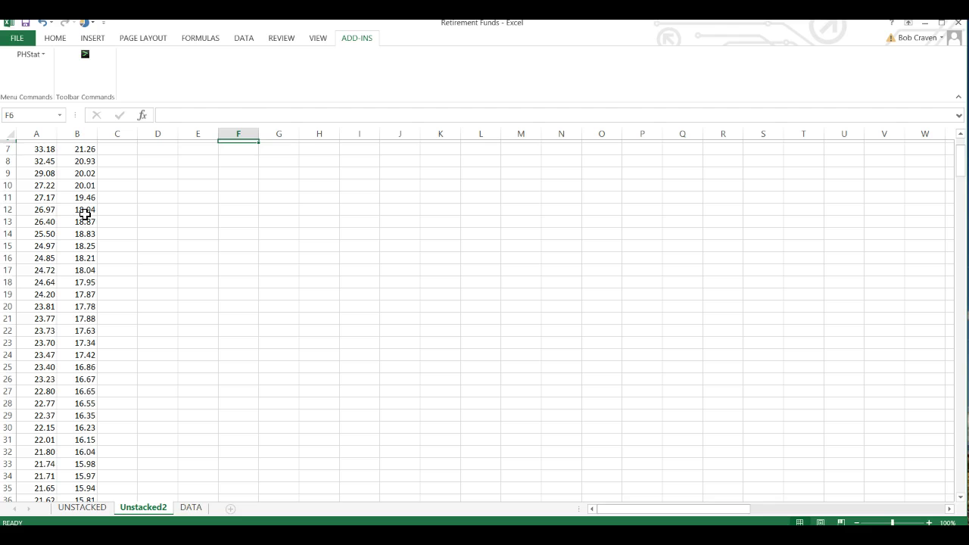
- Enter =STDEV.S(A2:A224) in E6 for a Growth standard deviation of 6.64081
{"action": "left_click", "coordinate": [205, 207]}
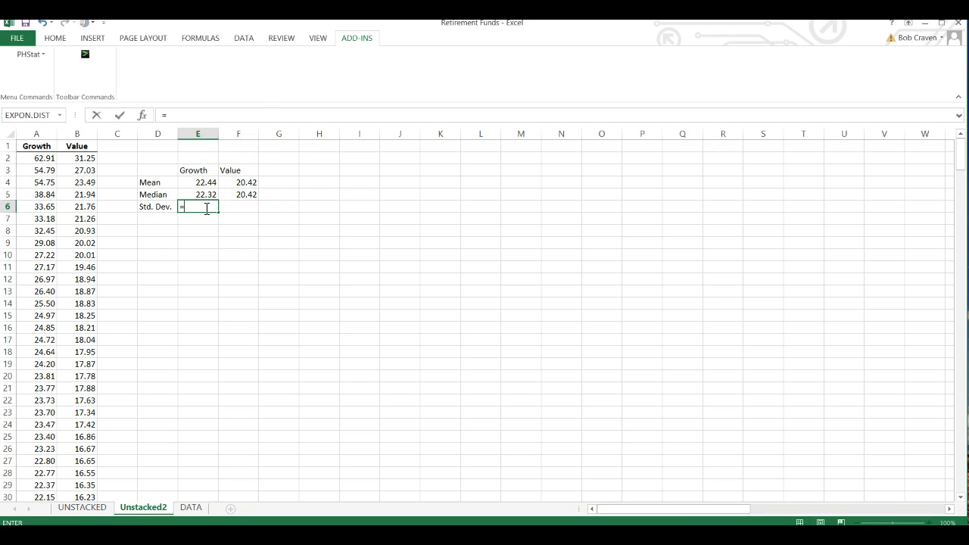
{"action": "type", "text": "=st"}
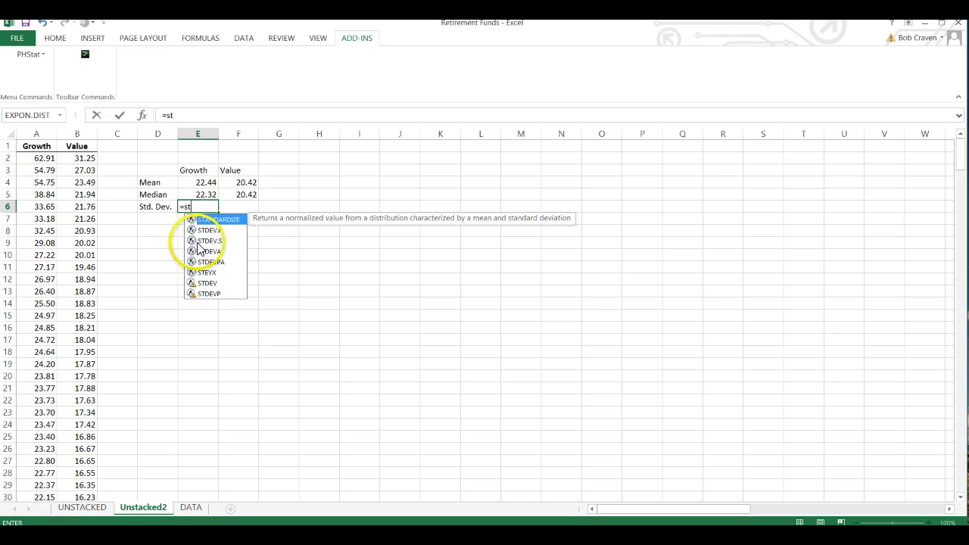
{"action": "double_click", "coordinate": [210, 240]}
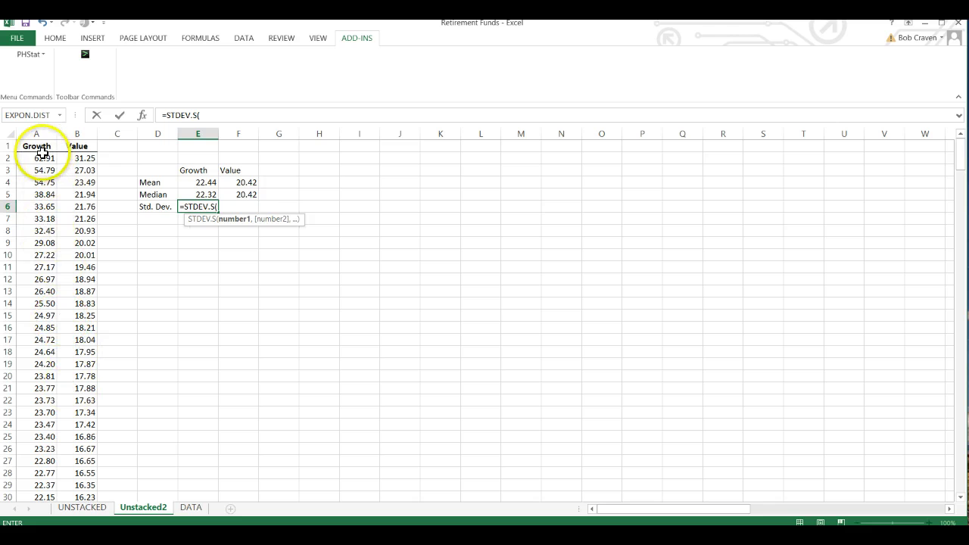
{"action": "left_click_drag", "start_coordinate": [41, 156], "coordinate": [36, 465]}
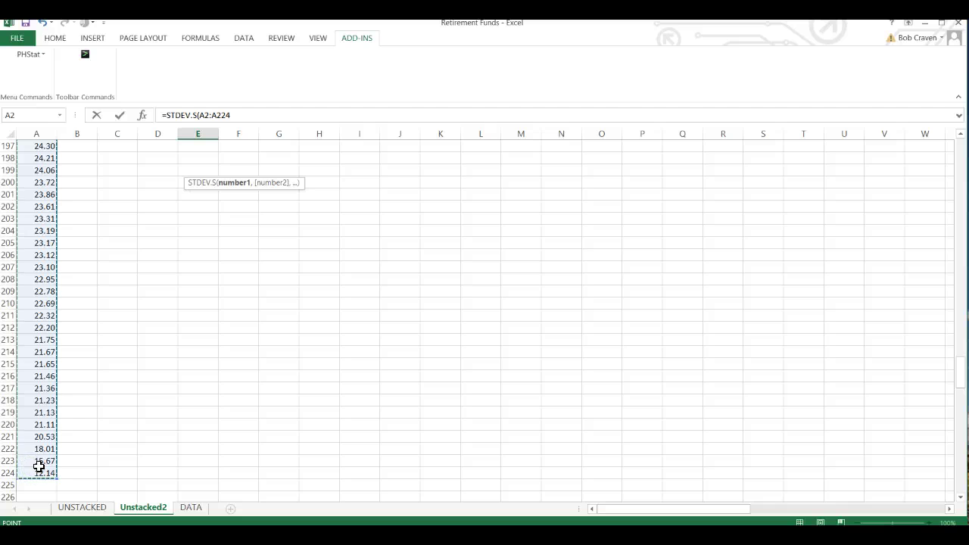
{"action": "key", "text": "Return"}
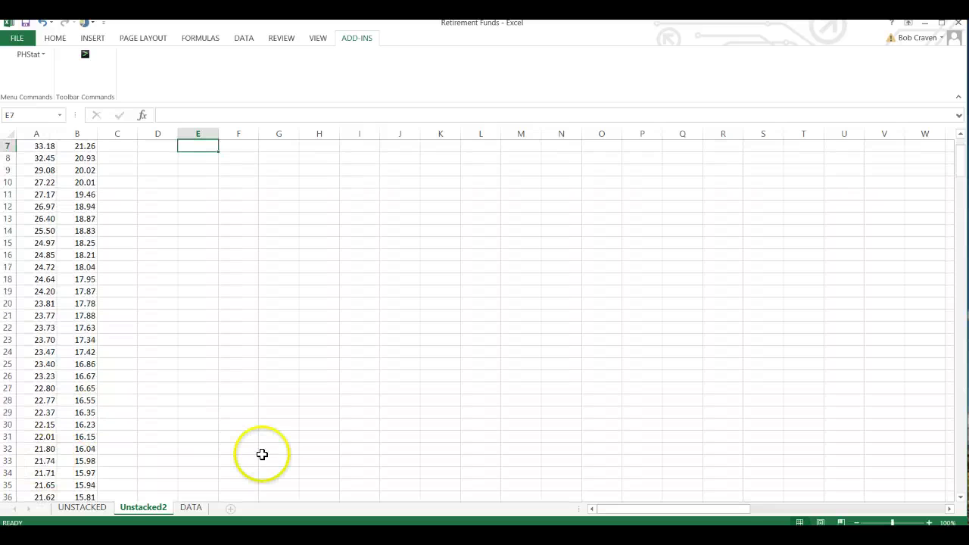
- Enter =STDEV.S(B2:B96) in F6 for a Value standard deviation of 5.678265
{"action": "left_click", "coordinate": [237, 206]}
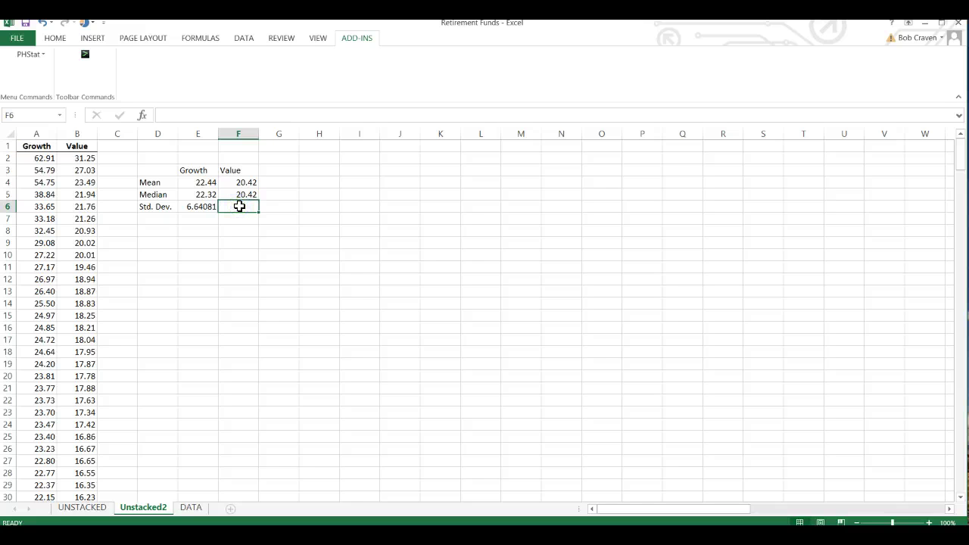
{"action": "type", "text": "=st"}
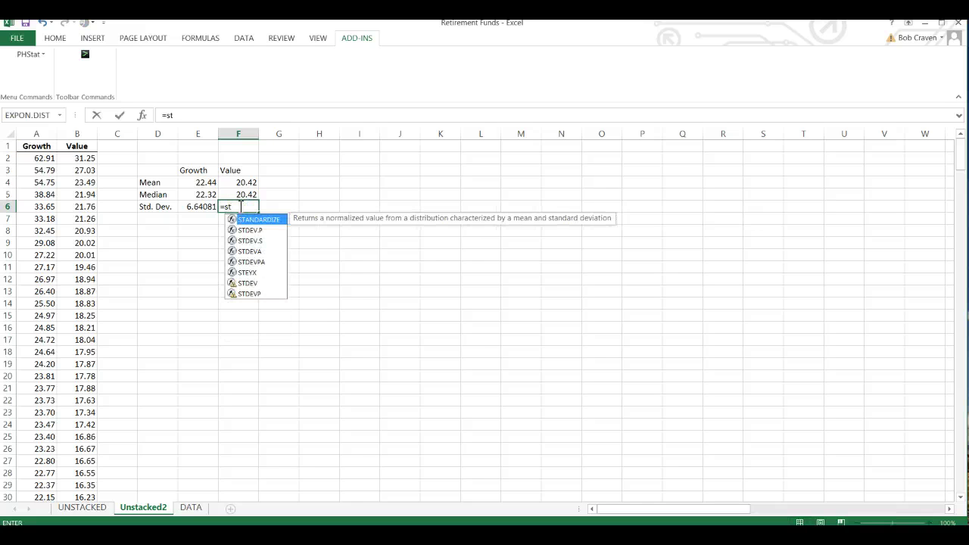
{"action": "double_click", "coordinate": [251, 240]}
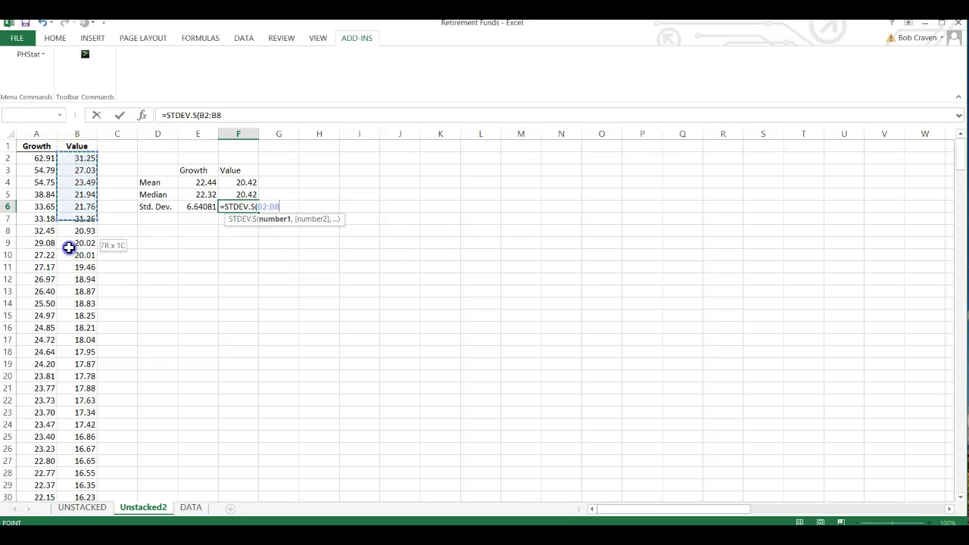
{"action": "left_click_drag", "start_coordinate": [57, 426], "coordinate": [81, 403]}
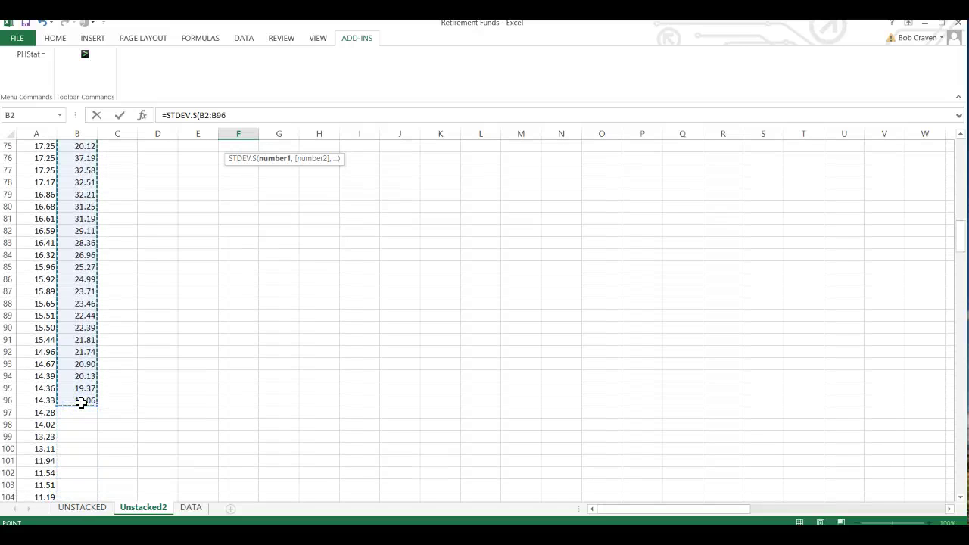
{"action": "key", "text": "Return"}
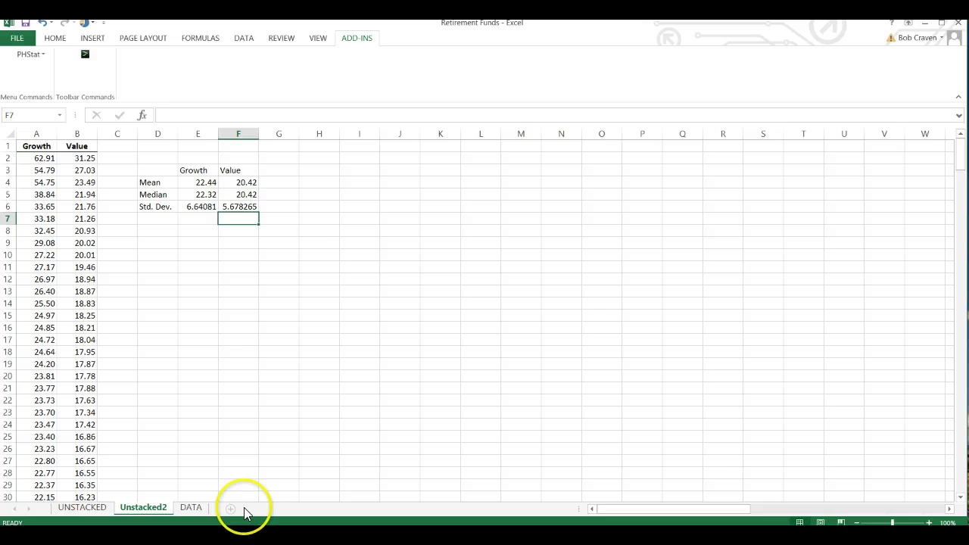
- Return to the DATA sheet and bring up PHStat's Descriptive Statistics procedures
{"action": "left_click", "coordinate": [191, 509]}
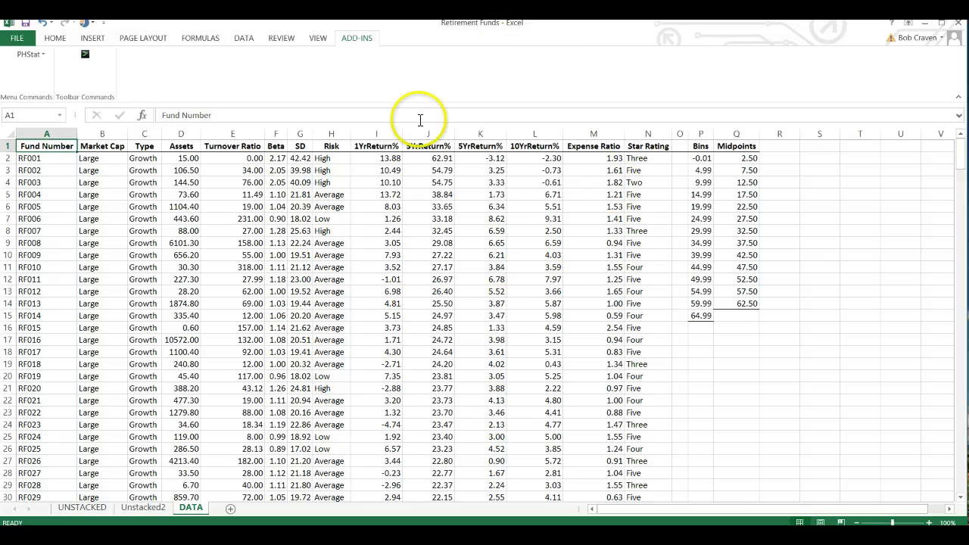
{"action": "left_click", "coordinate": [359, 39]}
{"action": "left_click", "coordinate": [28, 55]}
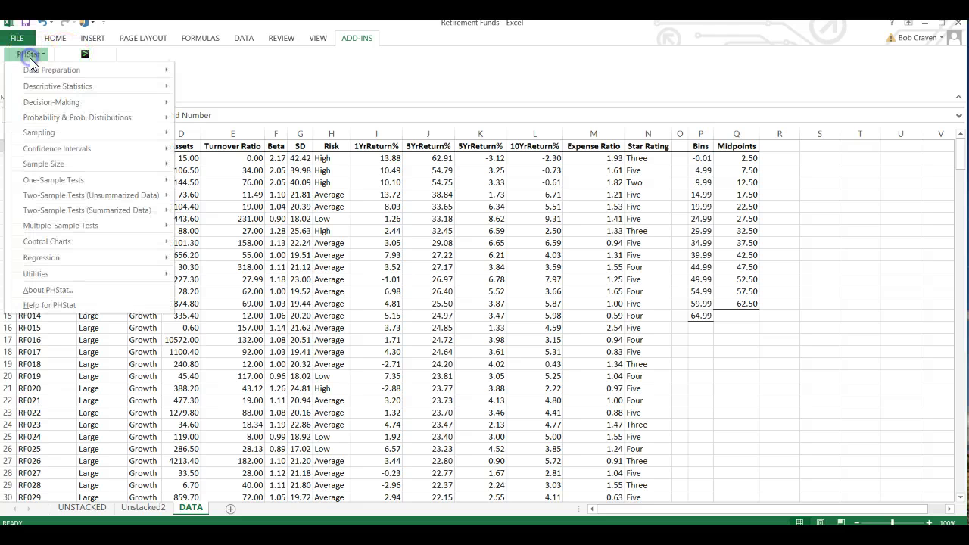
{"action": "mouse_move", "coordinate": [67, 85]}
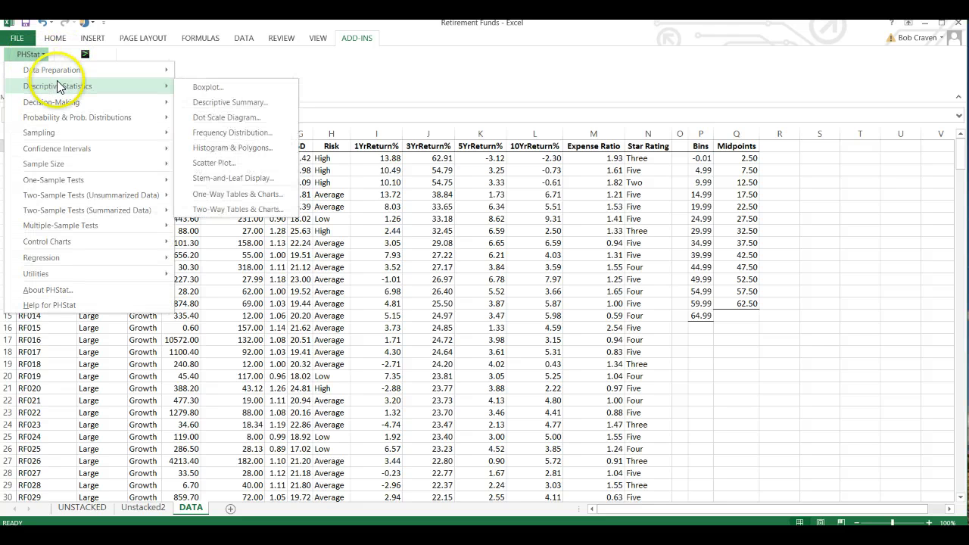
- Set up Descriptive Summary with raw data J1:J319 as stacked groups by C1:C319
{"action": "left_click", "coordinate": [242, 106]}
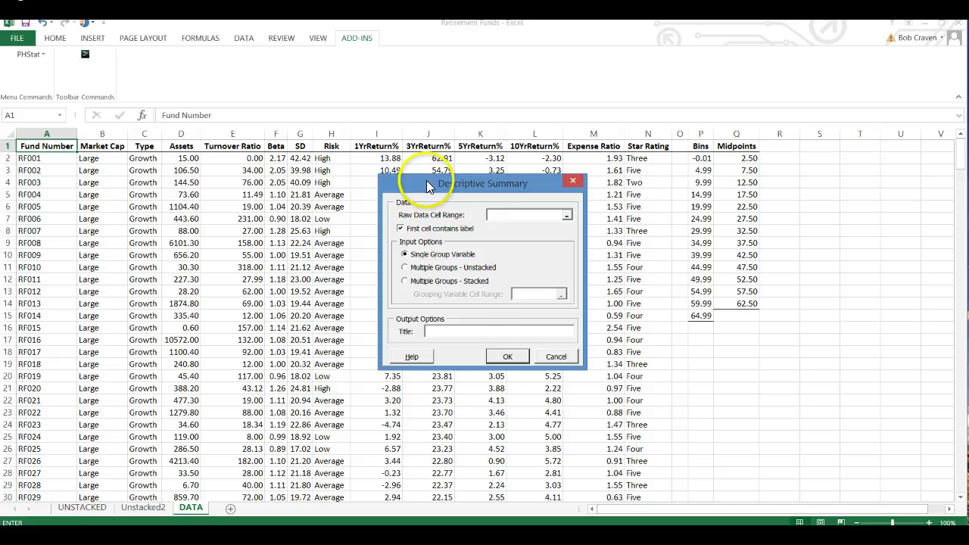
{"action": "left_click_drag", "start_coordinate": [498, 185], "coordinate": [663, 187]}
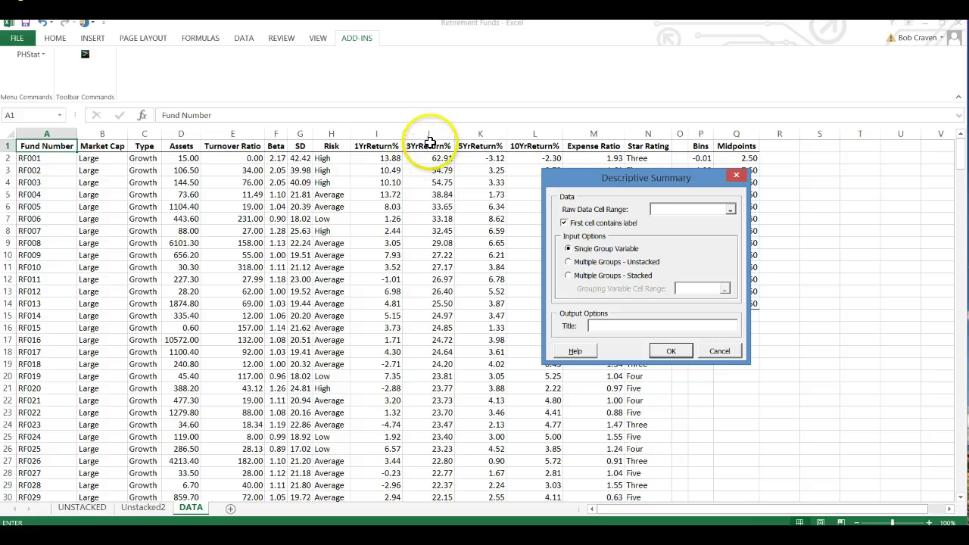
{"action": "left_click_drag", "start_coordinate": [429, 146], "coordinate": [428, 474]}
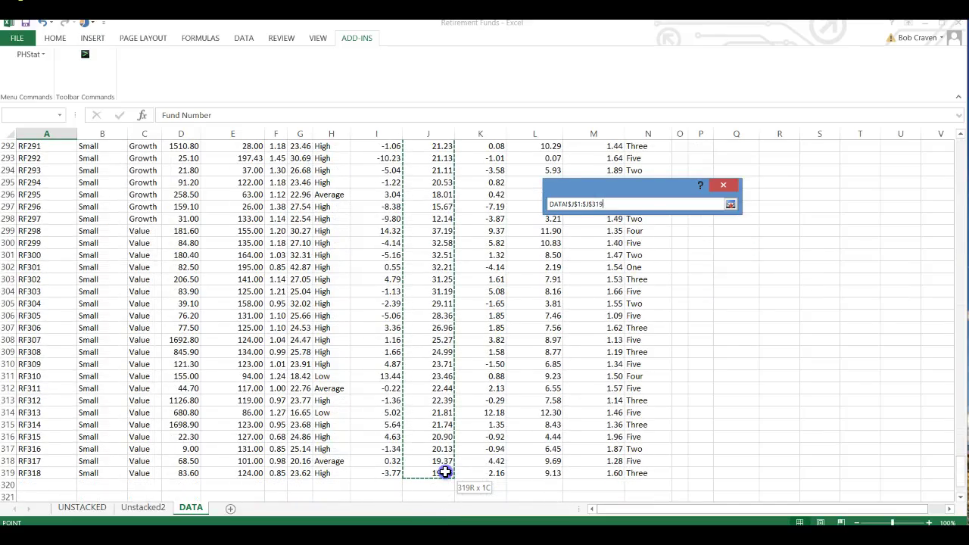
{"action": "left_click_drag", "start_coordinate": [445, 472], "coordinate": [446, 469]}
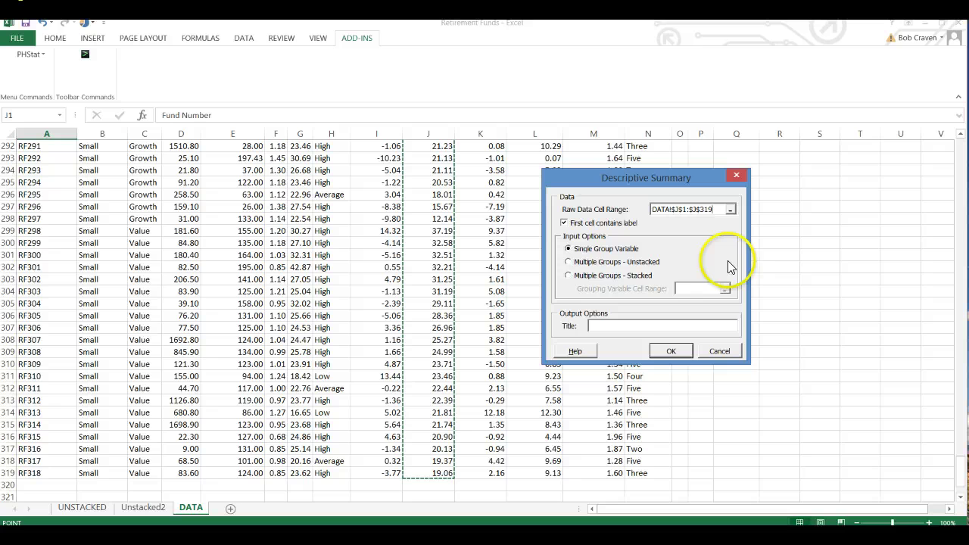
{"action": "left_click", "coordinate": [569, 275]}
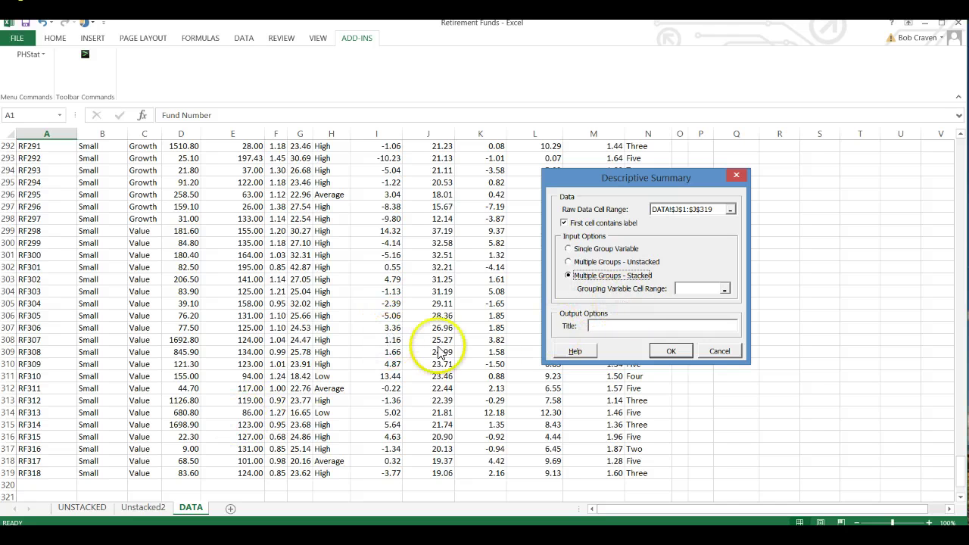
{"action": "left_click", "coordinate": [689, 288]}
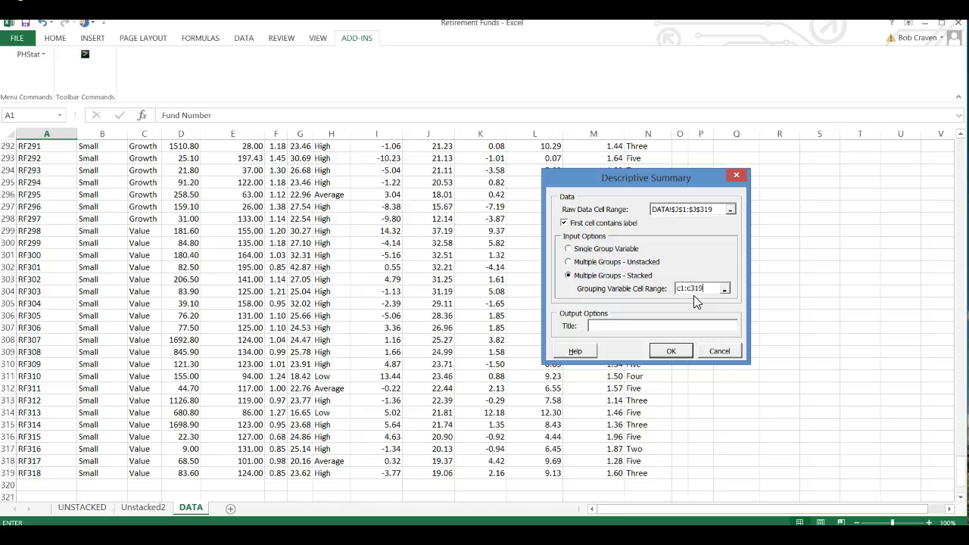
{"action": "left_click", "coordinate": [693, 294]}
- Run the Descriptive Summary to produce the CompleteStatistics sheet
{"action": "left_click", "coordinate": [675, 355]}
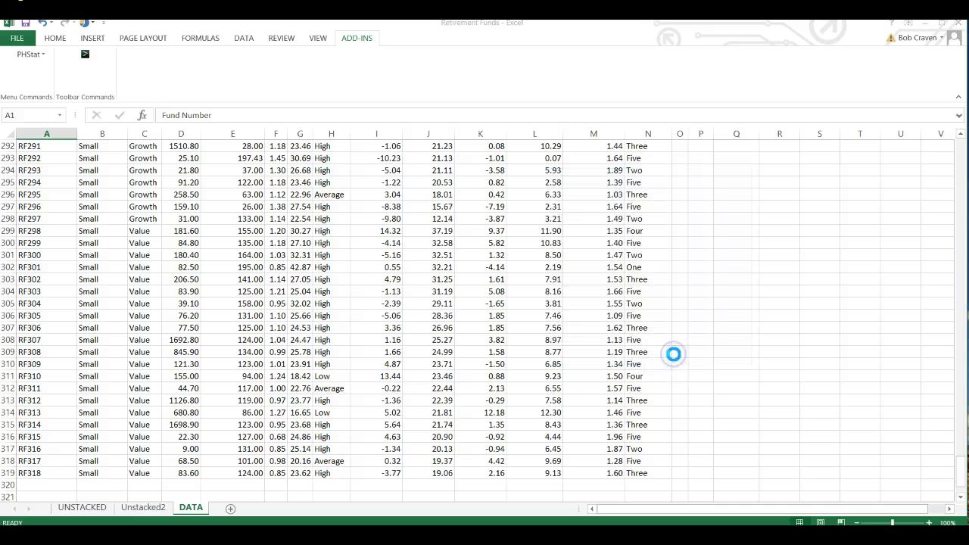